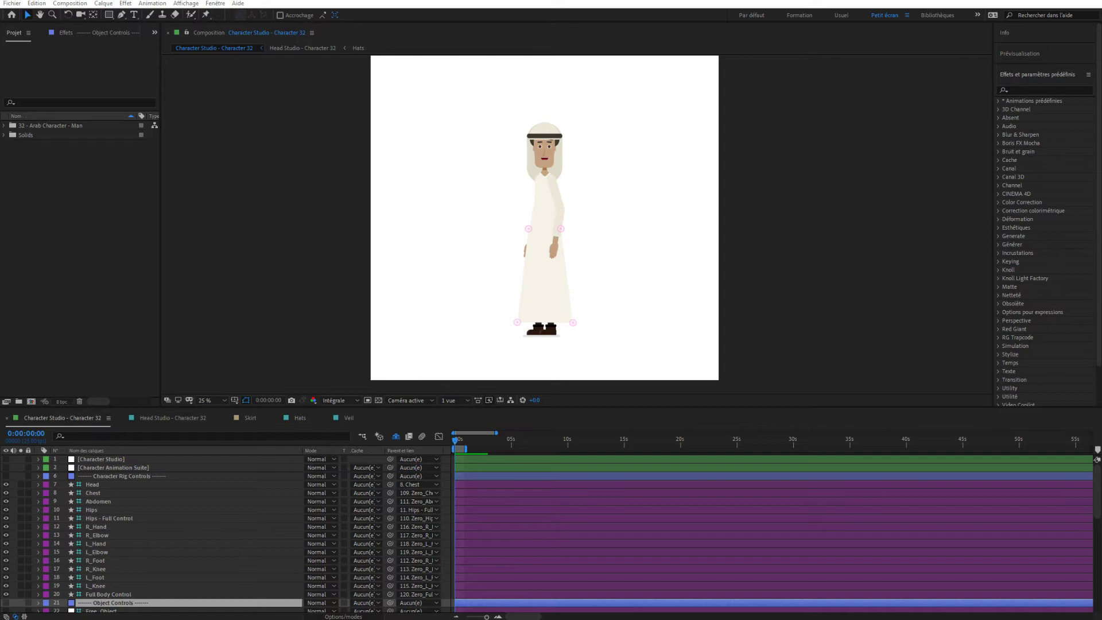
Import My Audio File.mp3 into the Project panel by dragging it in from the file browser
{"action": "left_click_drag", "start_coordinate": [0, 195], "coordinate": [83, 203]}
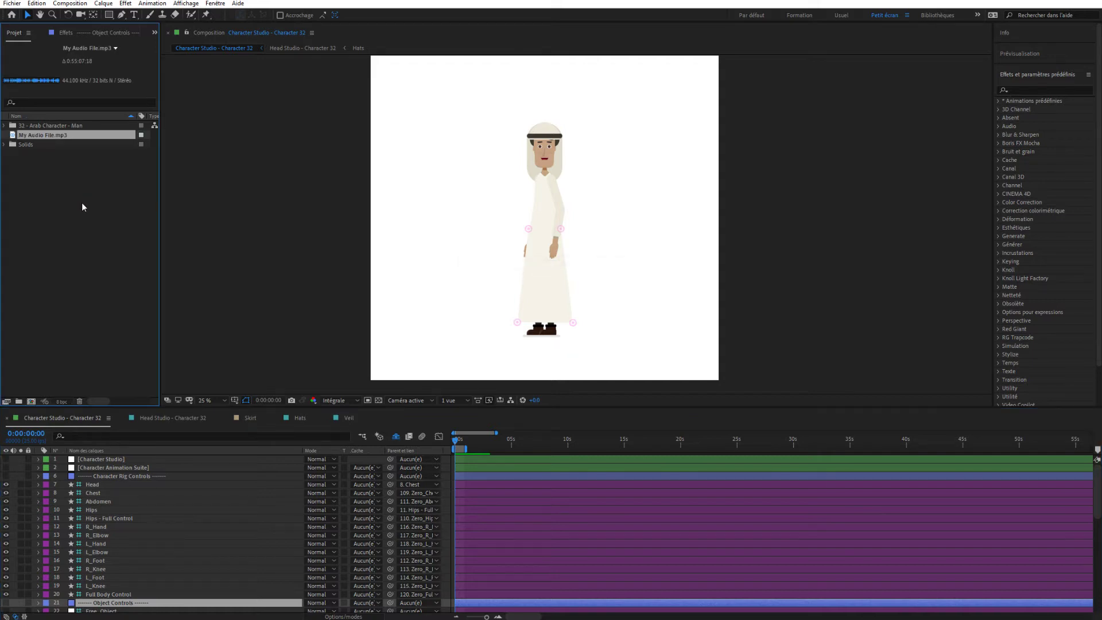
Place My Audio File.mp3 in Head Studio, show its waveform, and extend the work area to about 5 seconds
{"action": "left_click", "coordinate": [177, 418]}
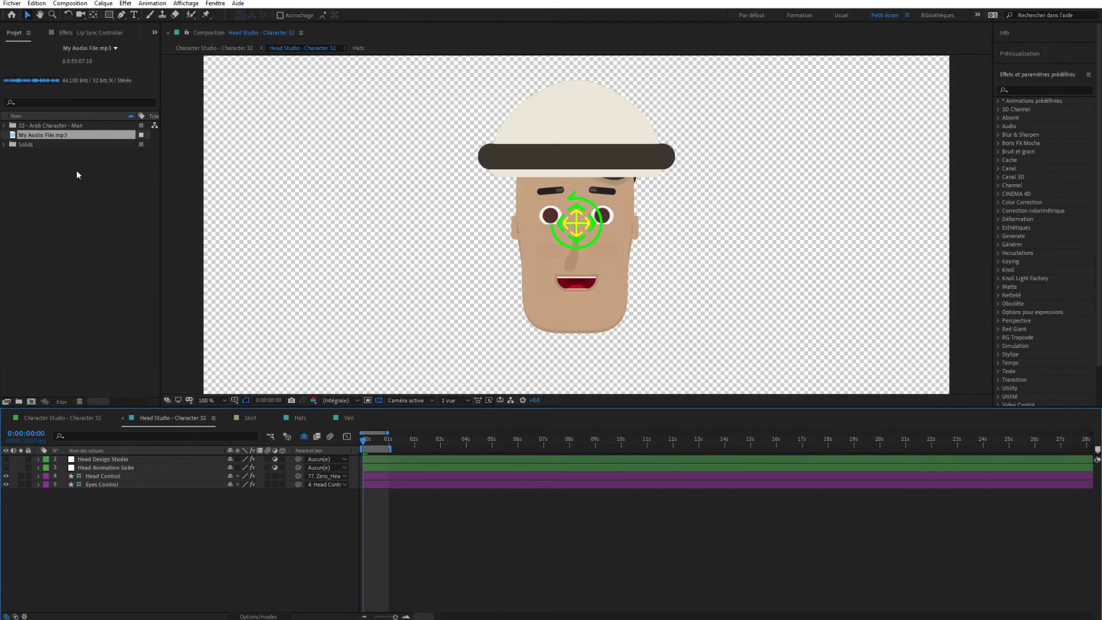
{"action": "left_click_drag", "start_coordinate": [47, 136], "coordinate": [163, 459]}
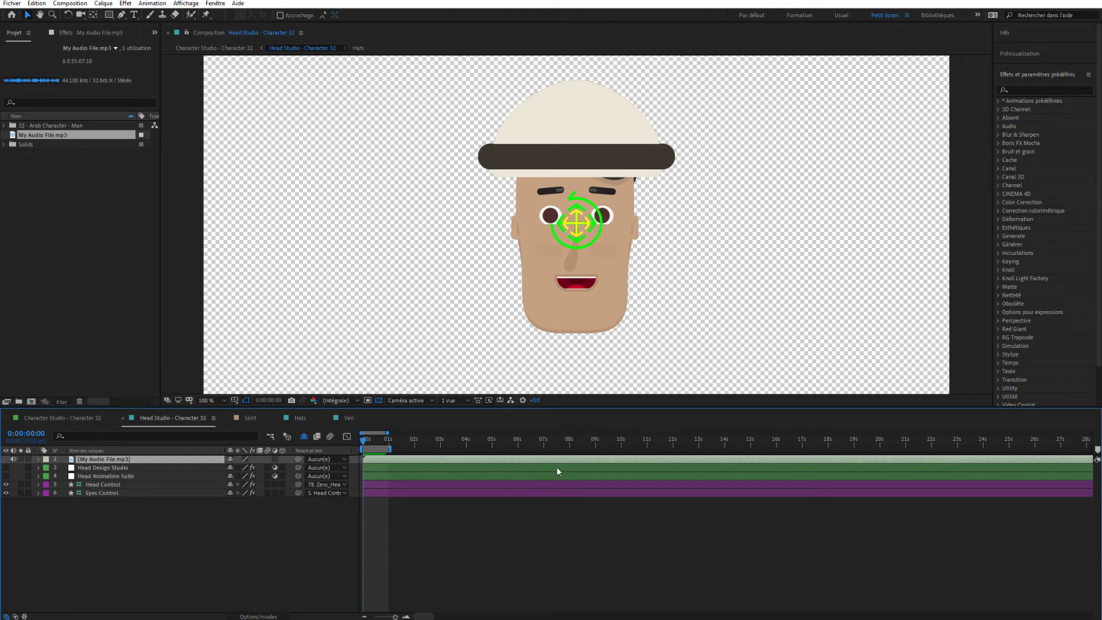
{"action": "left_click", "coordinate": [38, 459]}
{"action": "left_click", "coordinate": [47, 468]}
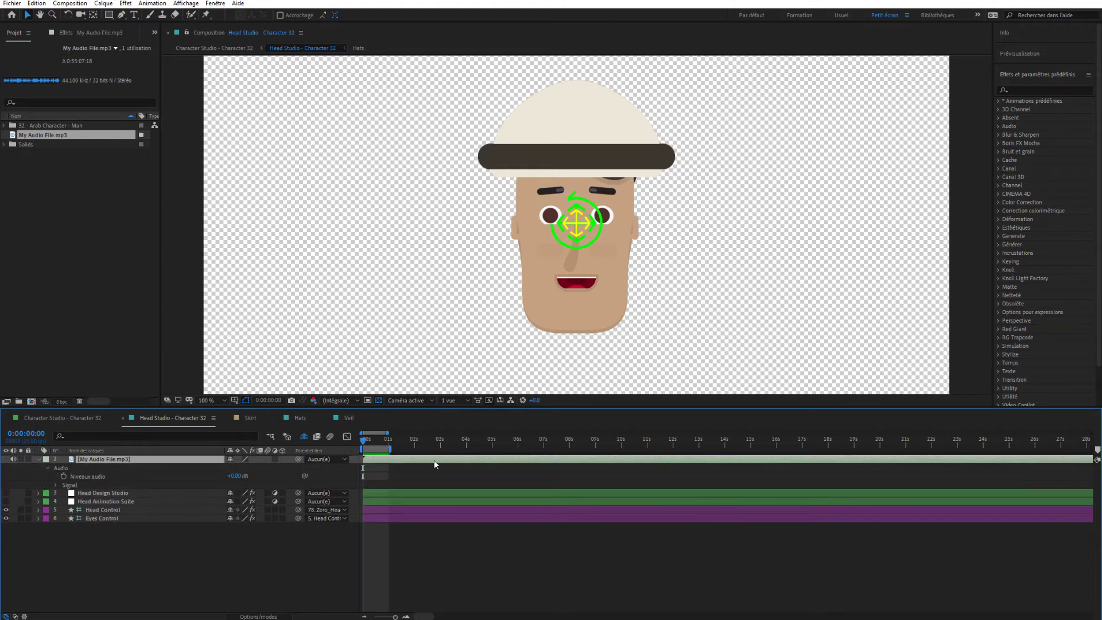
{"action": "left_click", "coordinate": [54, 485]}
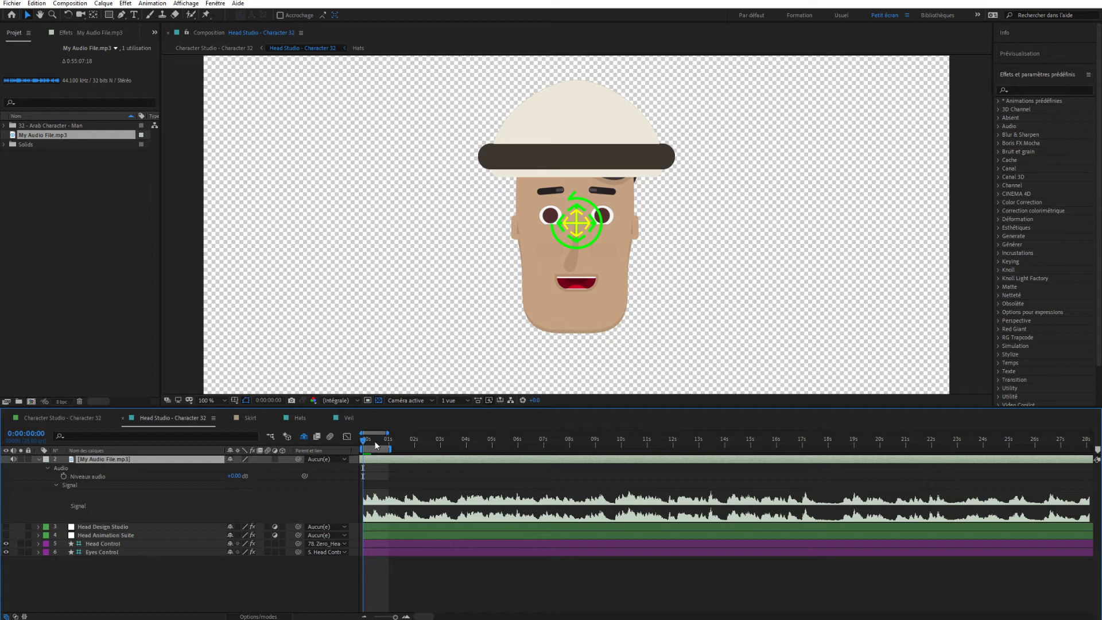
{"action": "left_click_drag", "start_coordinate": [395, 446], "coordinate": [470, 453]}
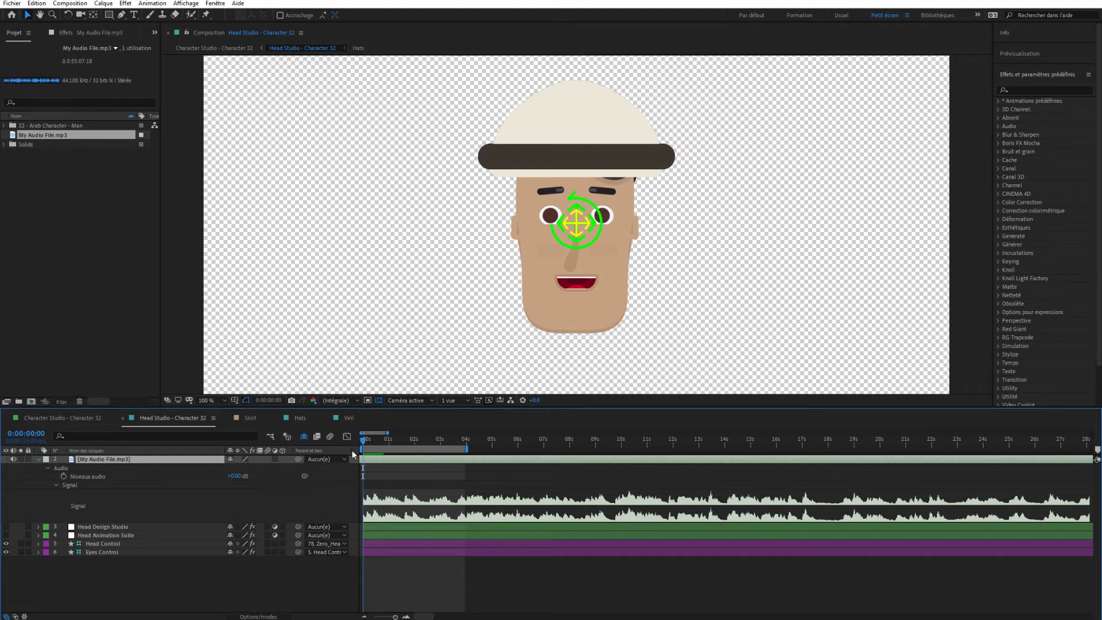
{"action": "left_click_drag", "start_coordinate": [467, 445], "coordinate": [497, 446]}
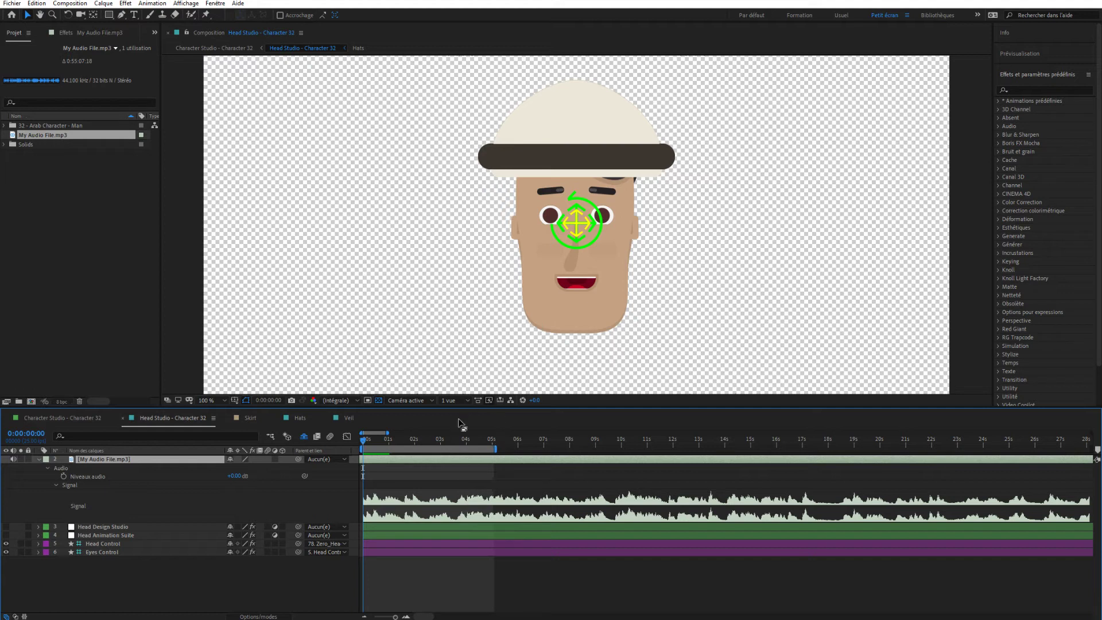
Convert the audio layer's audio to keyframes, then collapse it and select the new Amplitude audio layer
{"action": "right_click", "coordinate": [165, 462]}
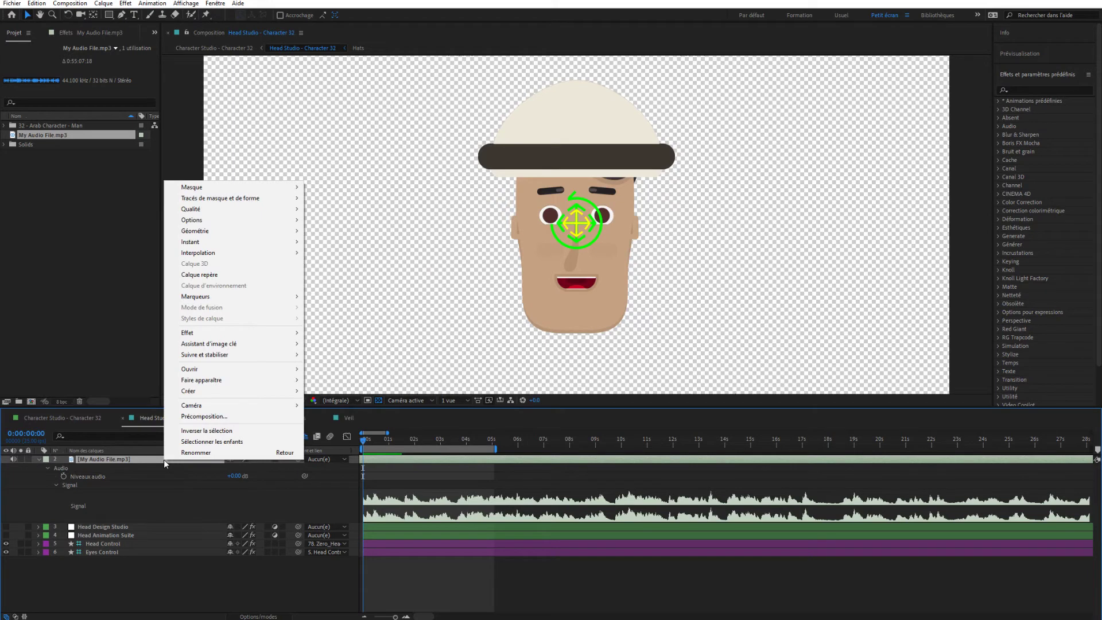
{"action": "mouse_move", "coordinate": [220, 344]}
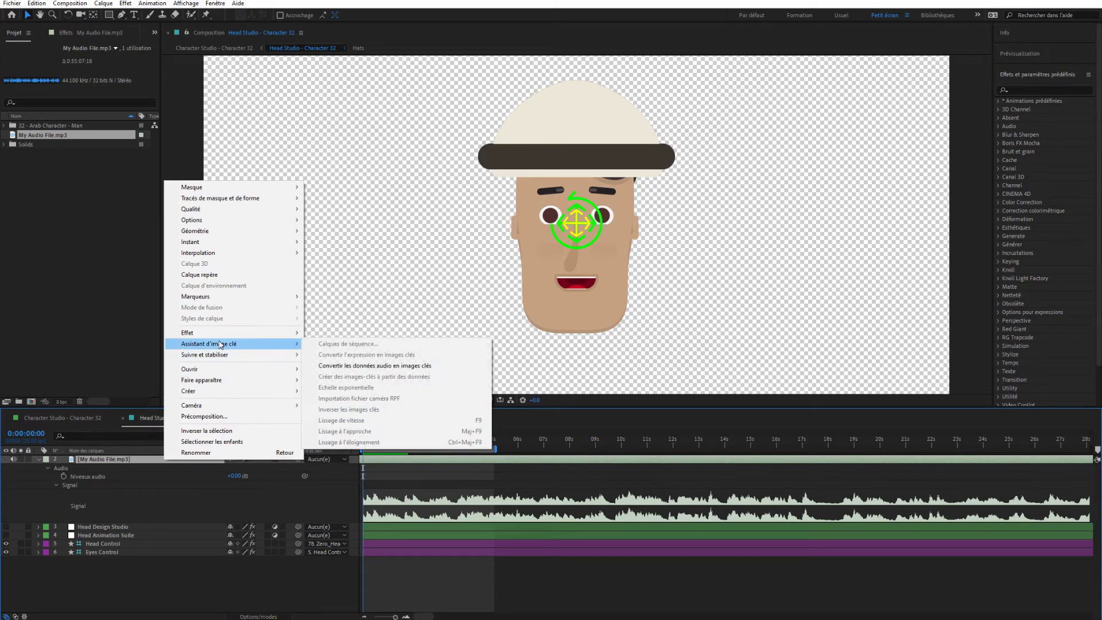
{"action": "left_click", "coordinate": [371, 366]}
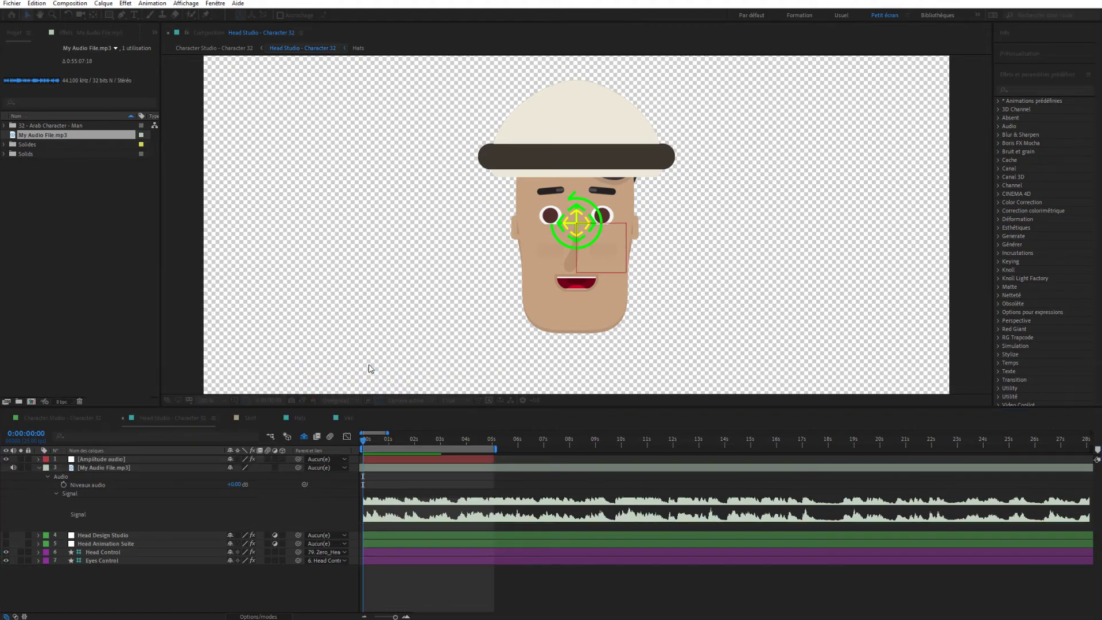
{"action": "left_click", "coordinate": [123, 461]}
{"action": "left_click", "coordinate": [39, 468]}
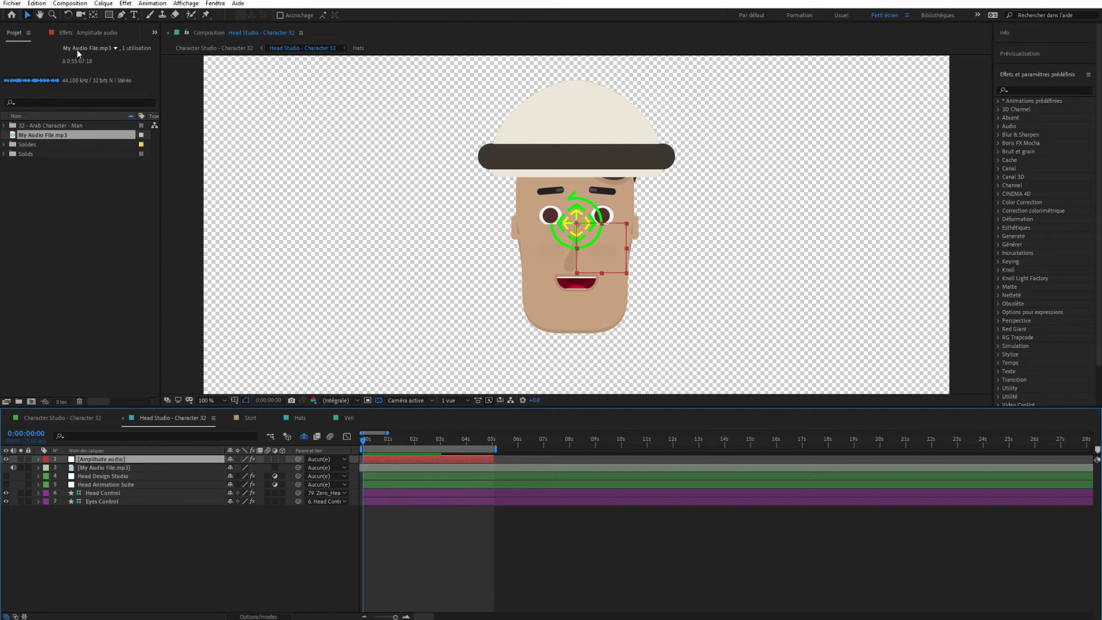
Set Head Animation Suite's Auto Lip-Sync source dropdown to 1. Amplitude audio
{"action": "left_click", "coordinate": [72, 32]}
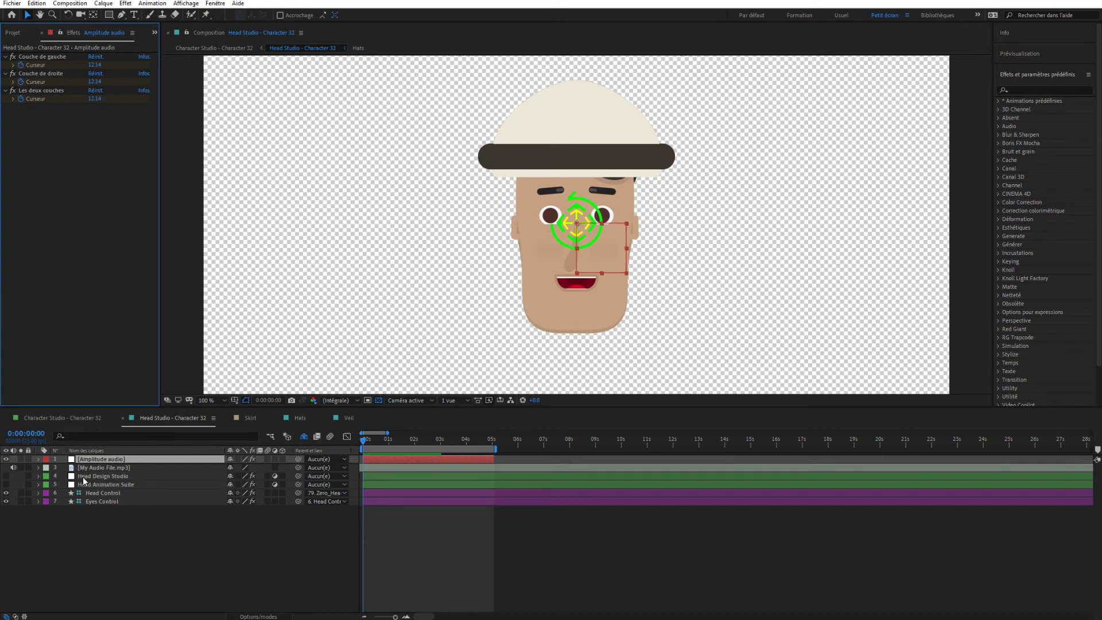
{"action": "left_click", "coordinate": [99, 487]}
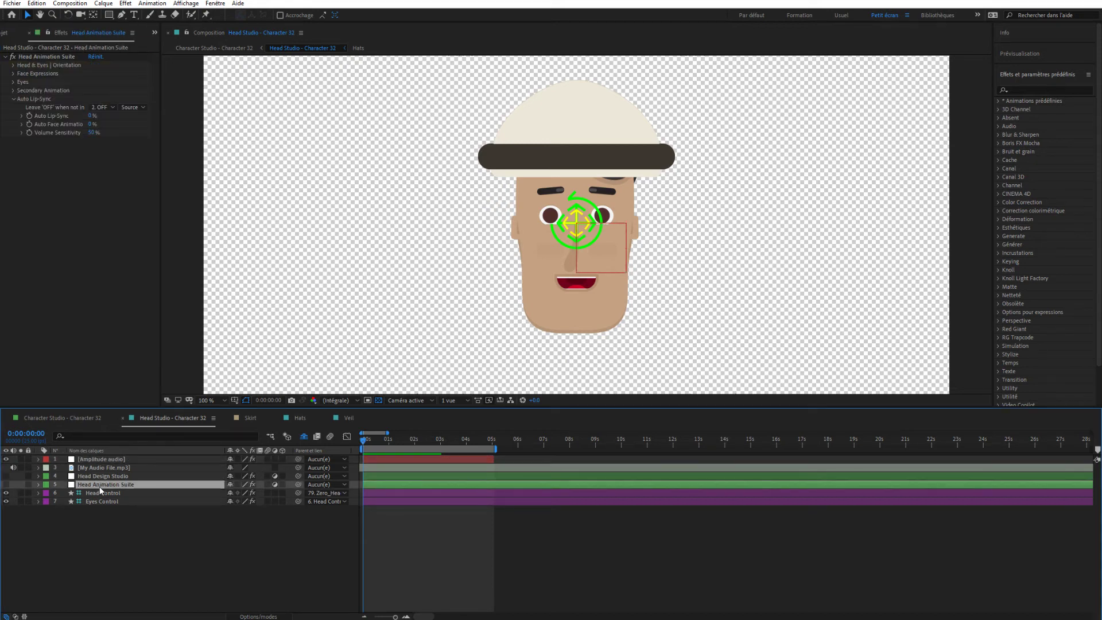
{"action": "left_click", "coordinate": [17, 99]}
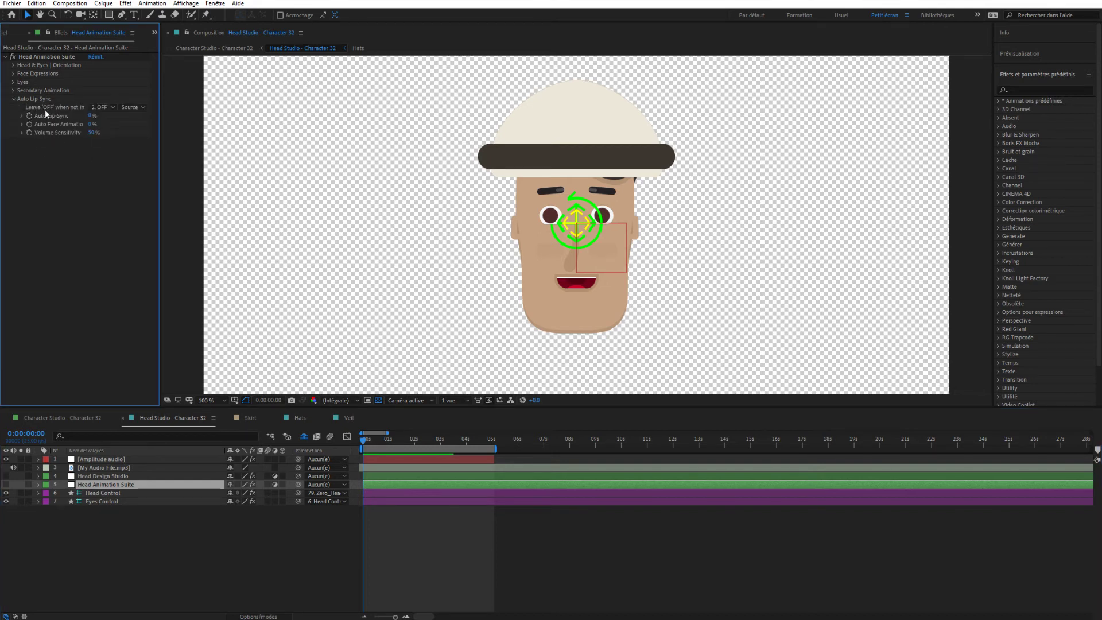
{"action": "left_click", "coordinate": [102, 107]}
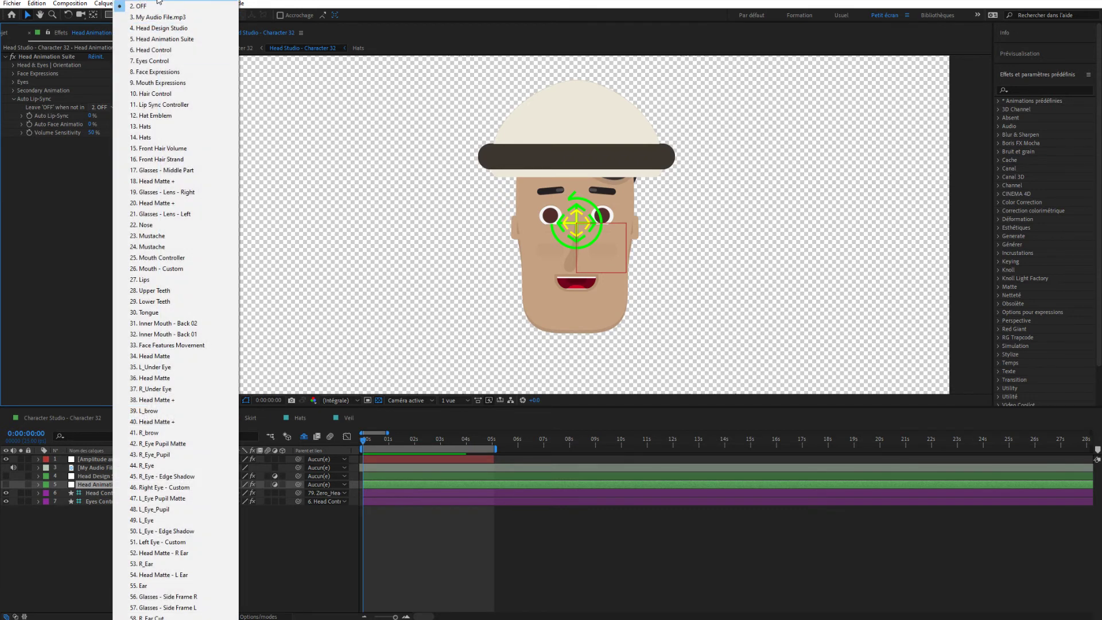
{"action": "left_click", "coordinate": [79, 100]}
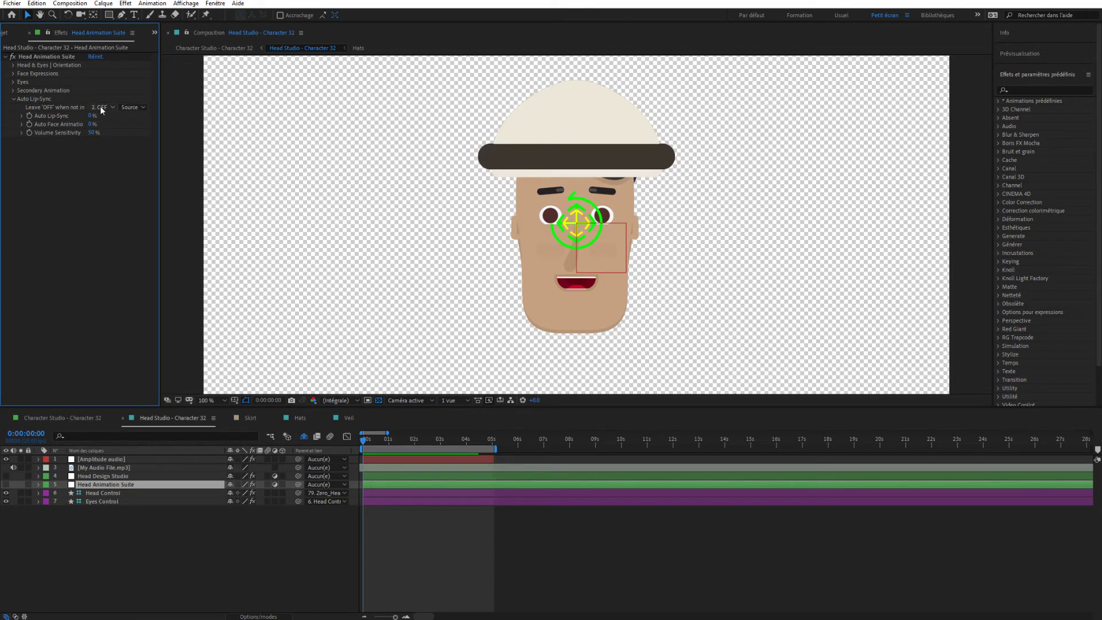
{"action": "left_click", "coordinate": [99, 106]}
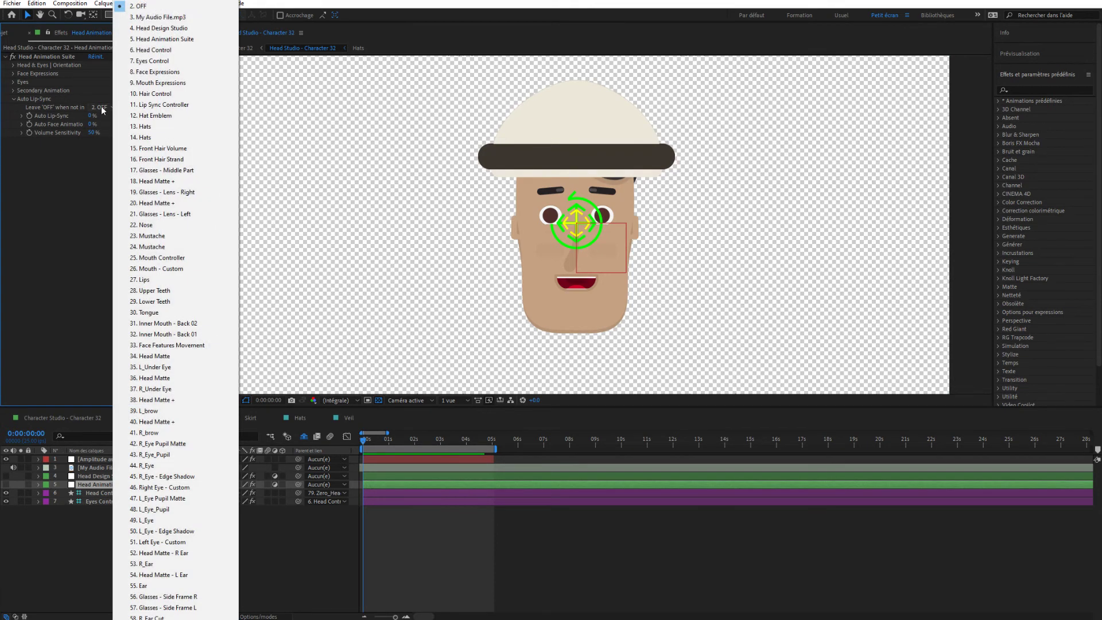
{"action": "left_click", "coordinate": [152, 2]}
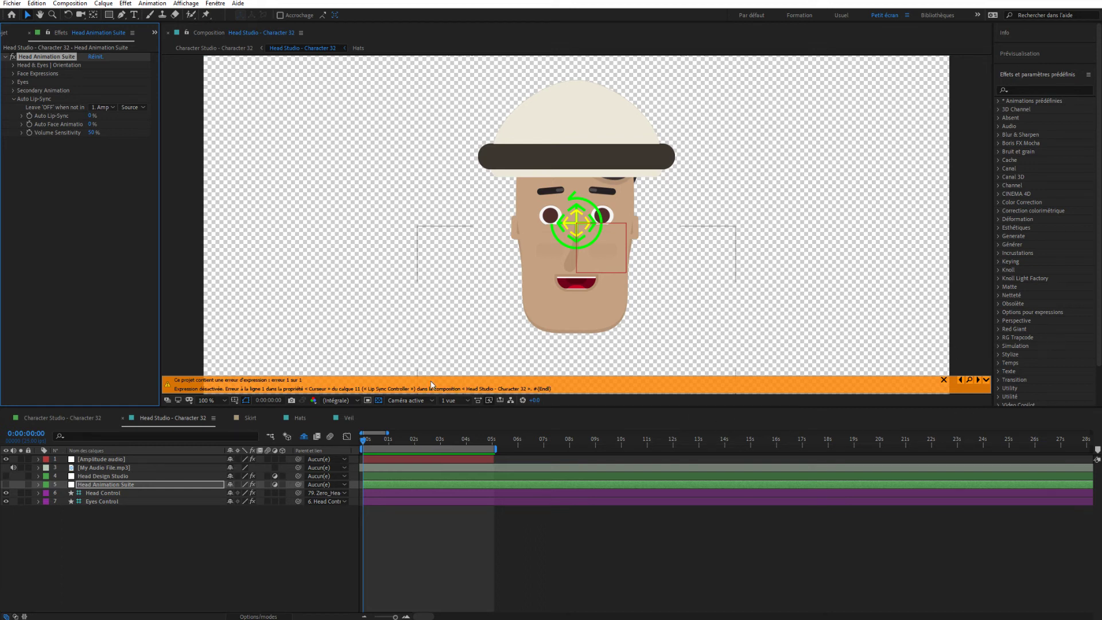
Rename Amplitude audio's Les deux couches effect to 'Both Channels'
{"action": "left_click", "coordinate": [115, 459]}
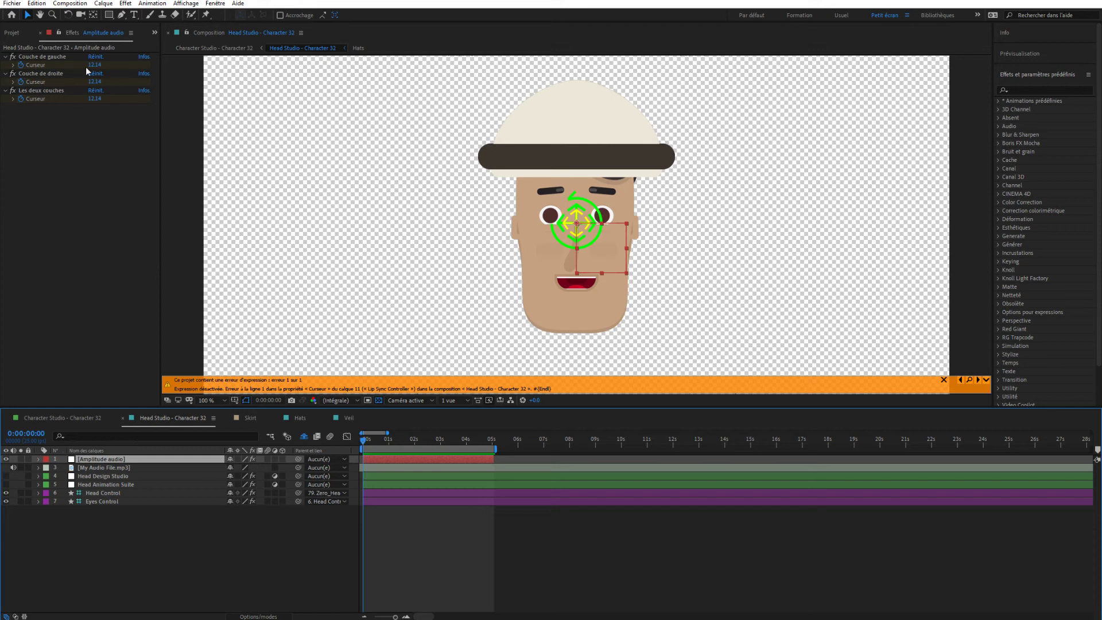
{"action": "left_click", "coordinate": [52, 90]}
{"action": "key", "text": "Return"}
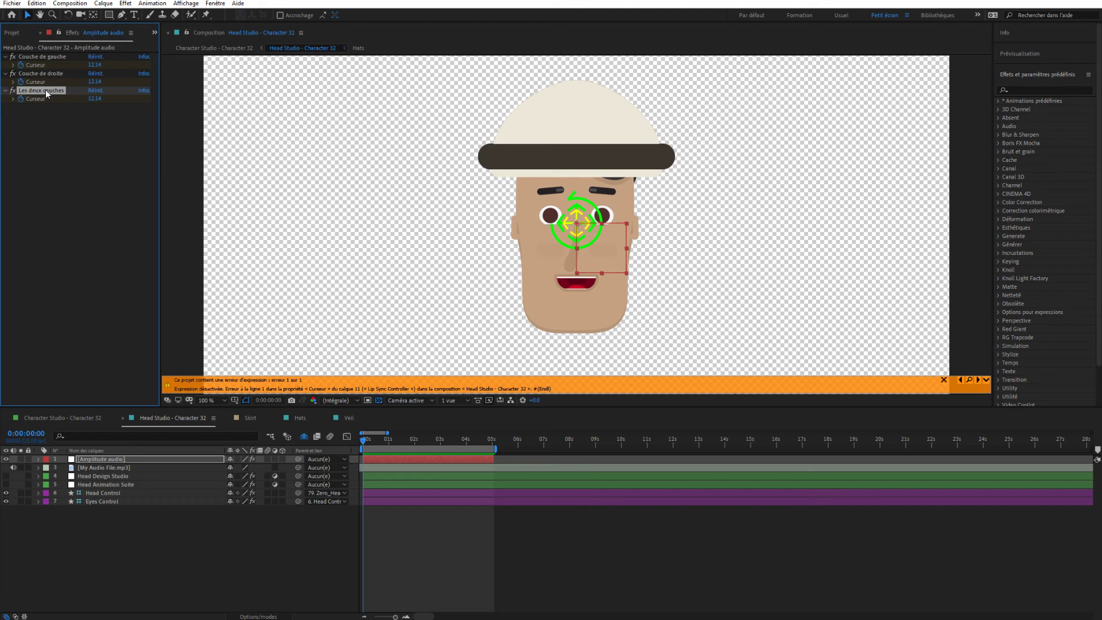
{"action": "key", "text": "Return"}
{"action": "type", "text": "Both Channels"}
{"action": "left_click", "coordinate": [54, 157]}
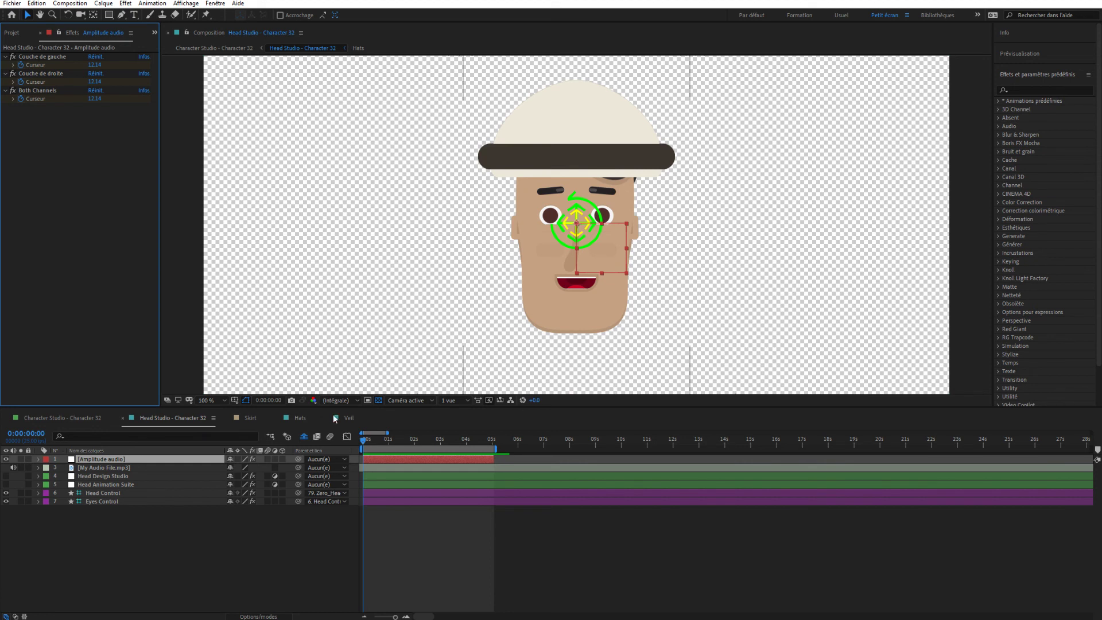
Set Head Animation Suite's Auto Lip-Sync to 100% and preview the mouth moving with the audio
{"action": "left_click", "coordinate": [109, 484]}
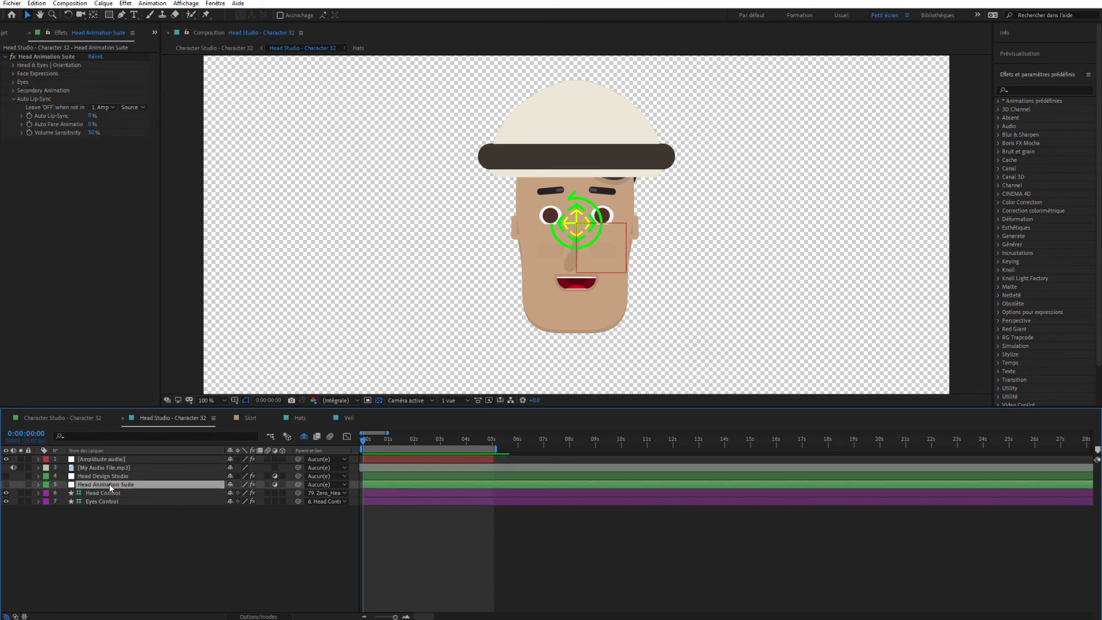
{"action": "left_click", "coordinate": [90, 117]}
{"action": "type", "text": "100"}
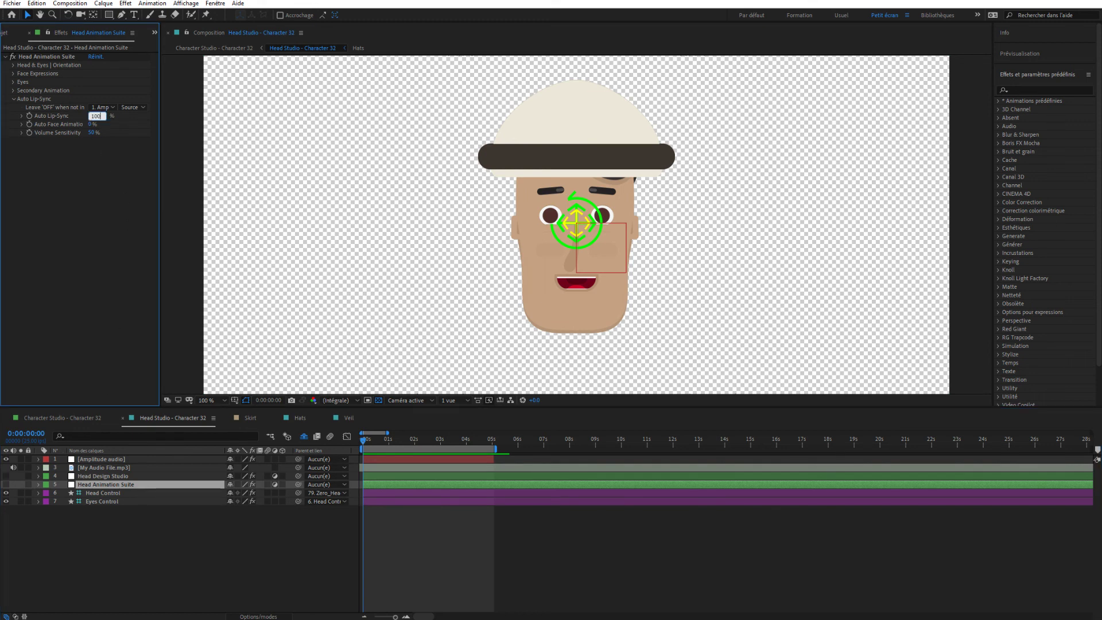
{"action": "key", "text": "Return"}
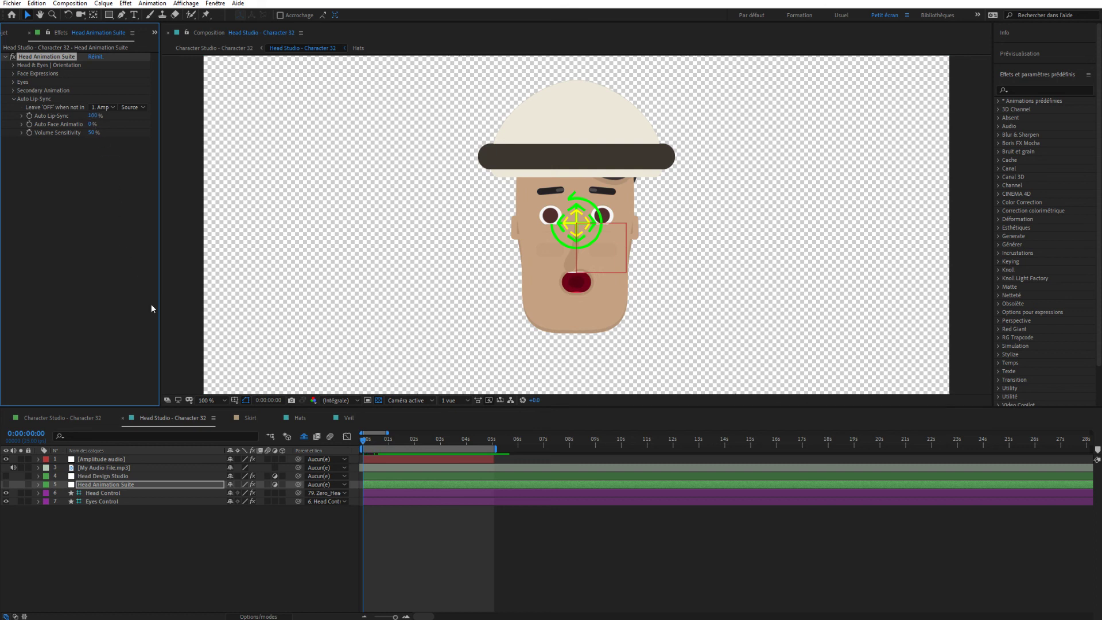
{"action": "key", "text": "space"}
{"action": "key", "text": "space"}
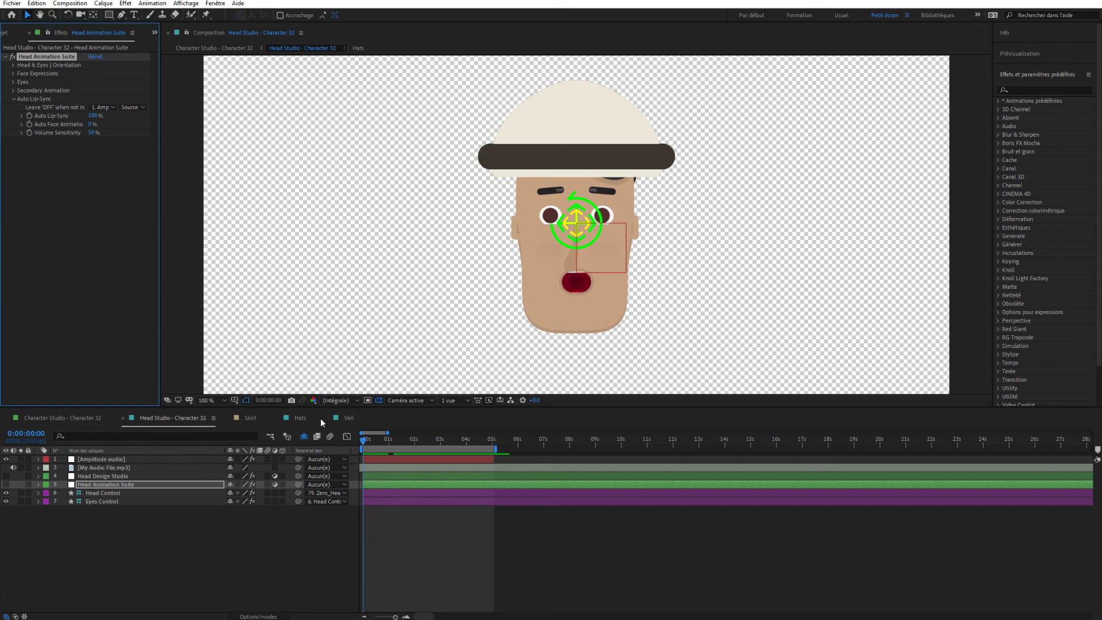